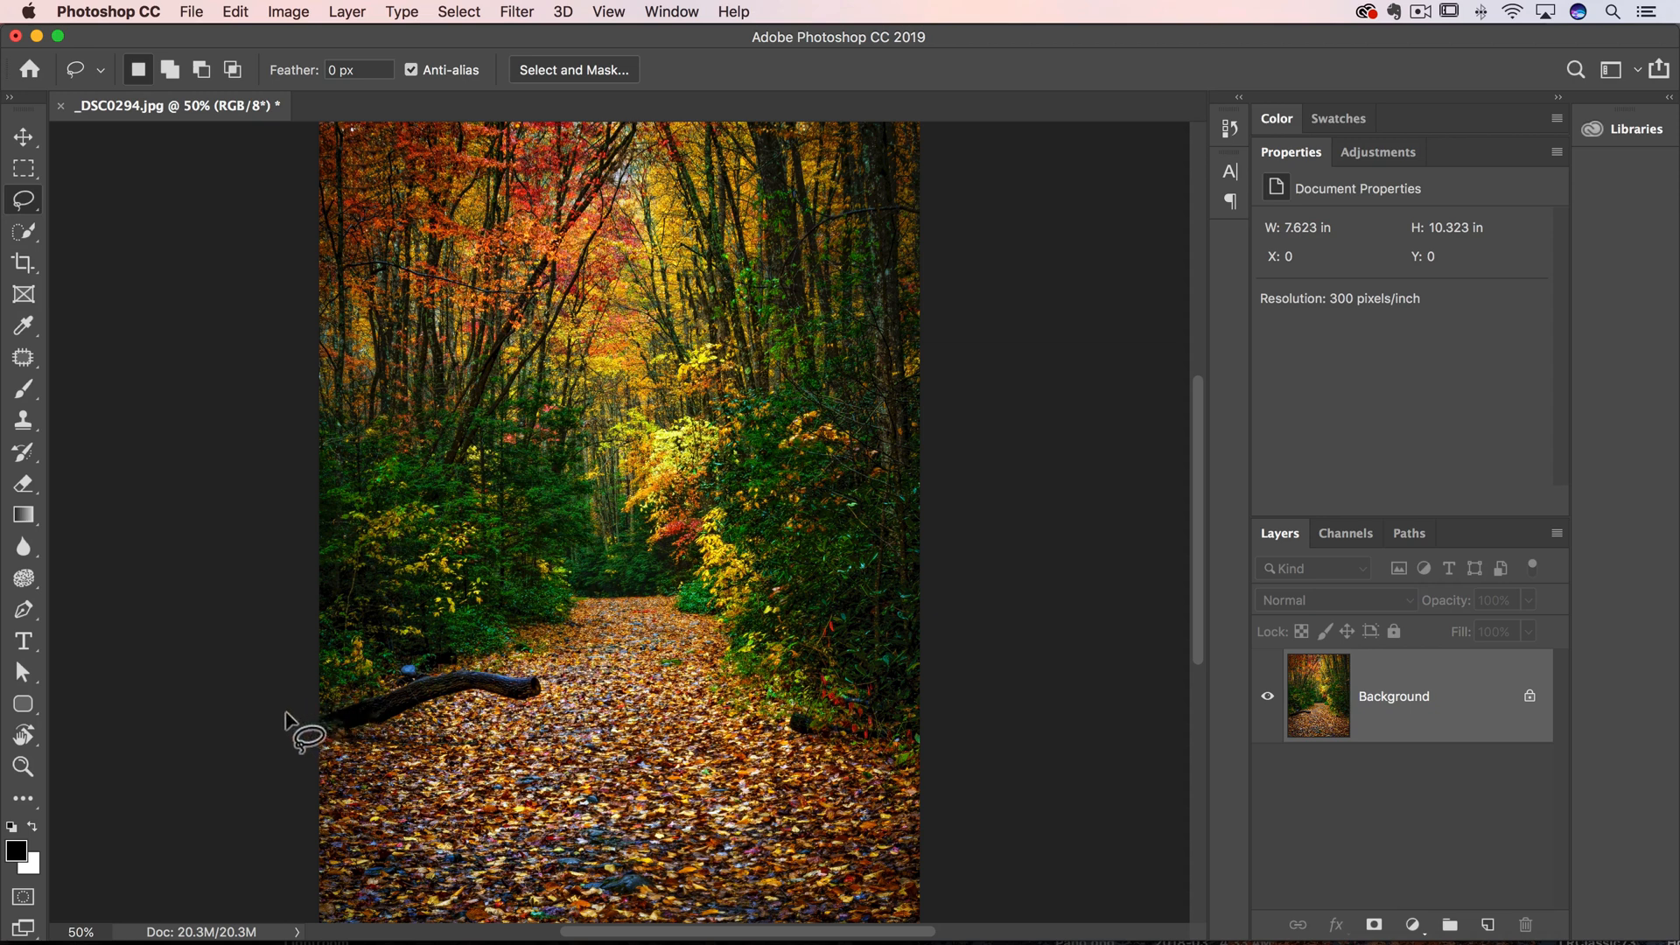
# Step: Outline the fallen log on the path with a freehand Lasso selection
pyautogui.moveTo(313, 730)
pyautogui.mouseDown()
pyautogui.moveTo(535, 688)
pyautogui.moveTo(479, 723)
pyautogui.moveTo(315, 714)
pyautogui.mouseUp()
# Step: Fill the log selection with Content-Aware via Edit > Fill, then deselect with Cmd+D
pyautogui.click(235, 11)
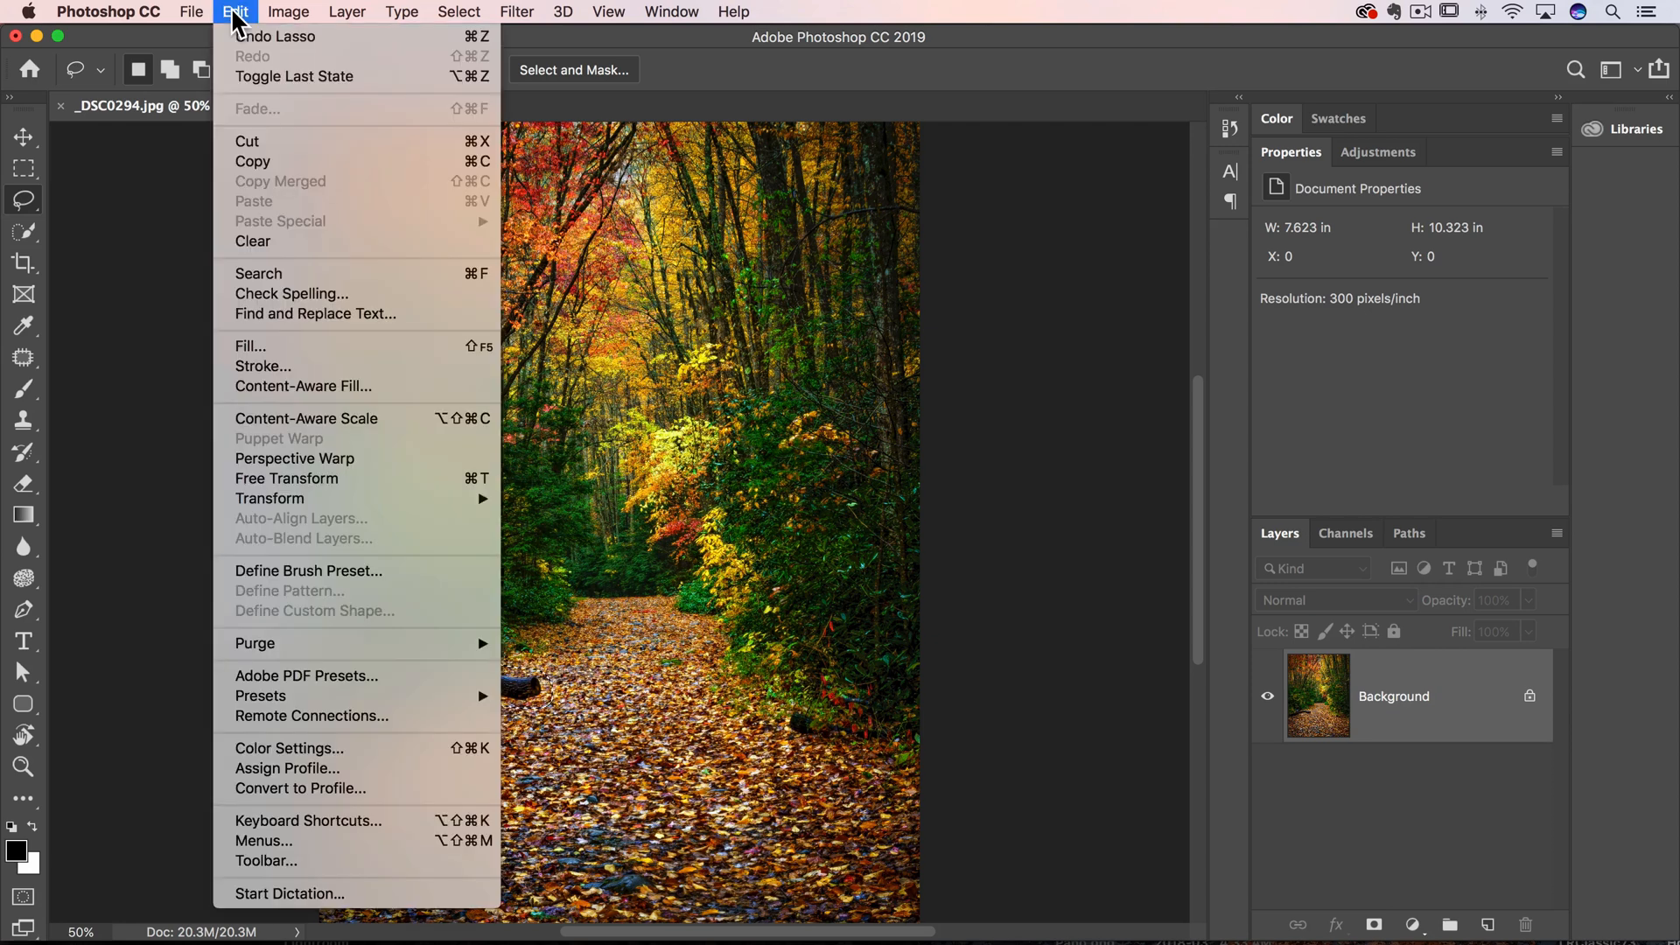
pyautogui.click(274, 343)
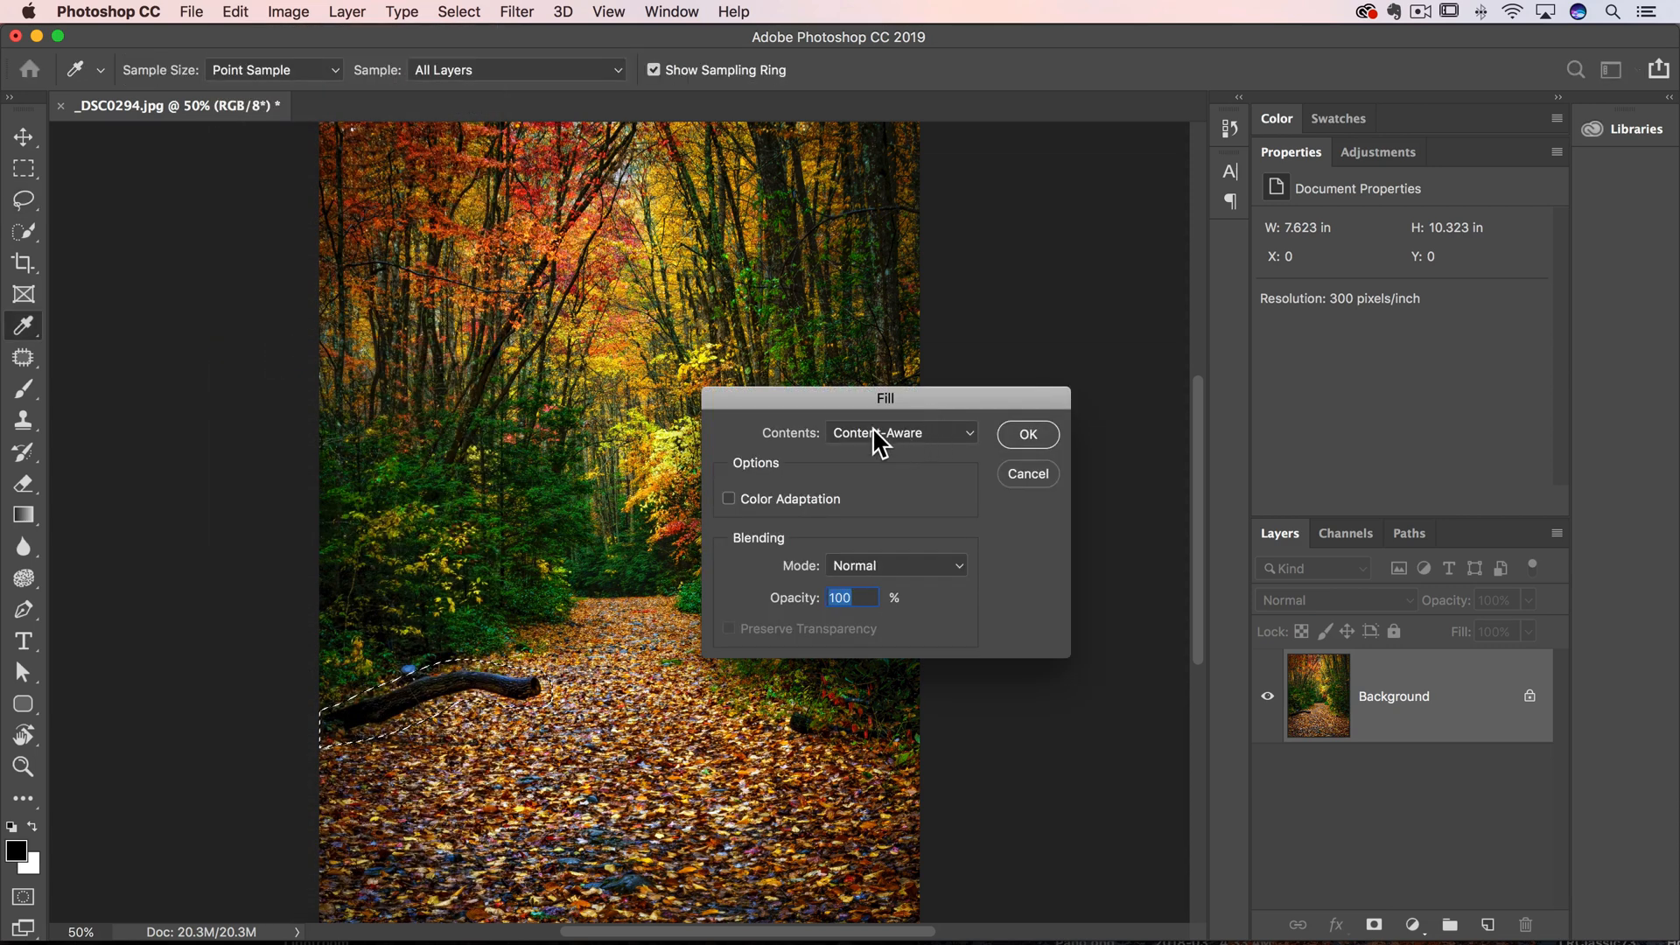
pyautogui.click(871, 430)
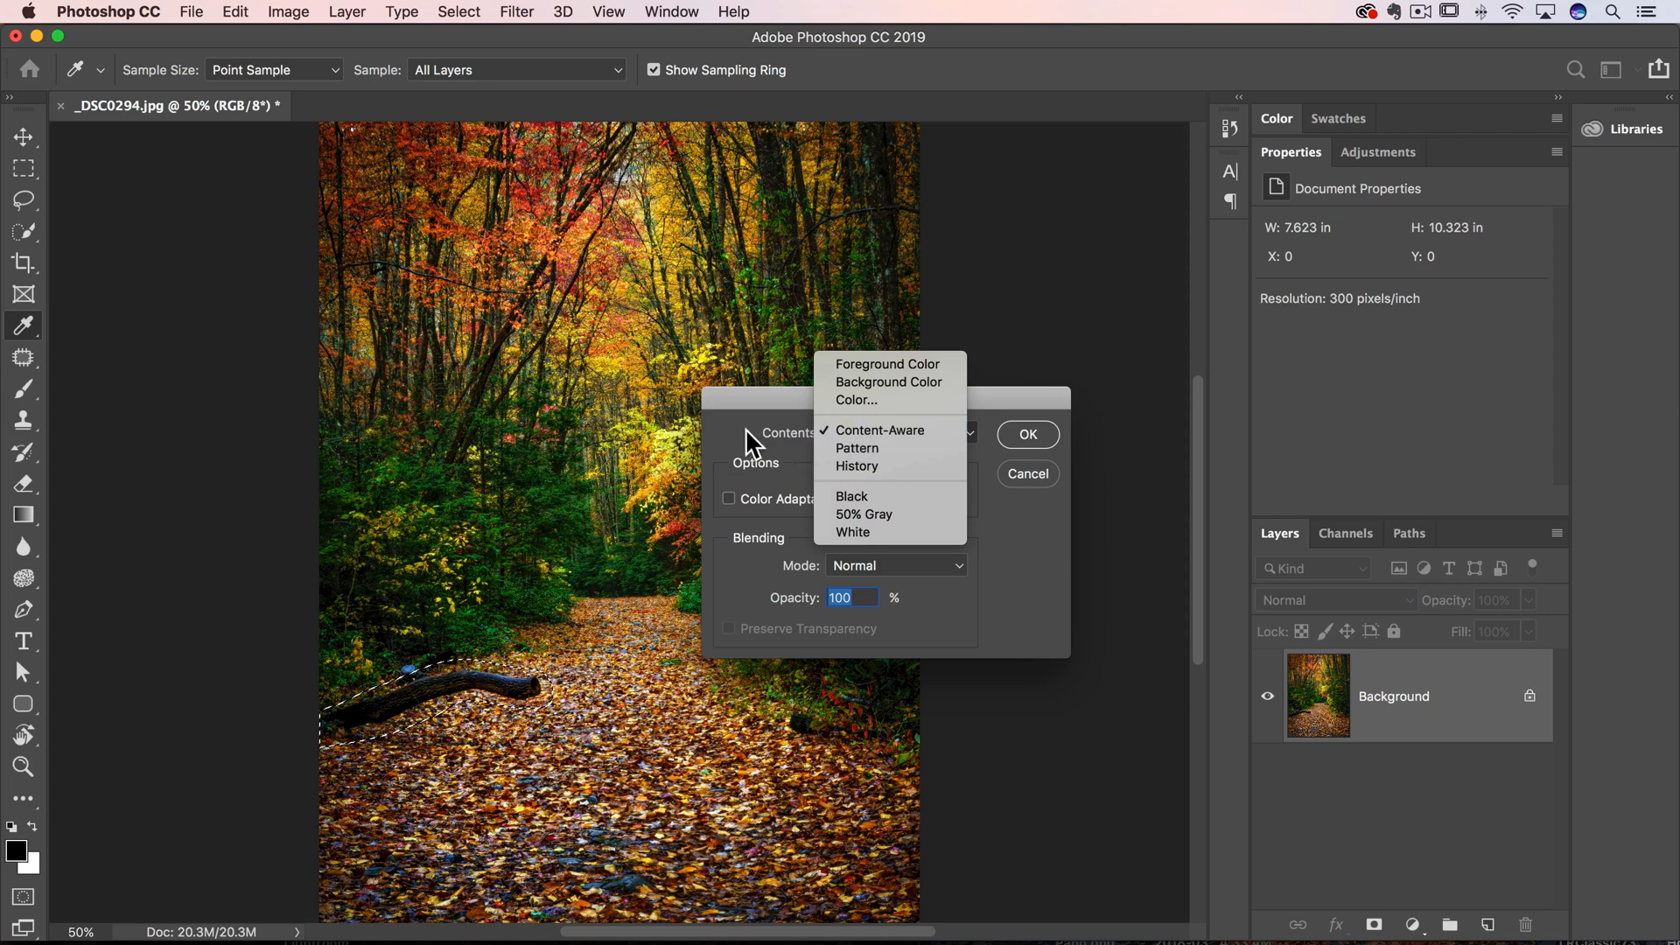
pyautogui.click(774, 431)
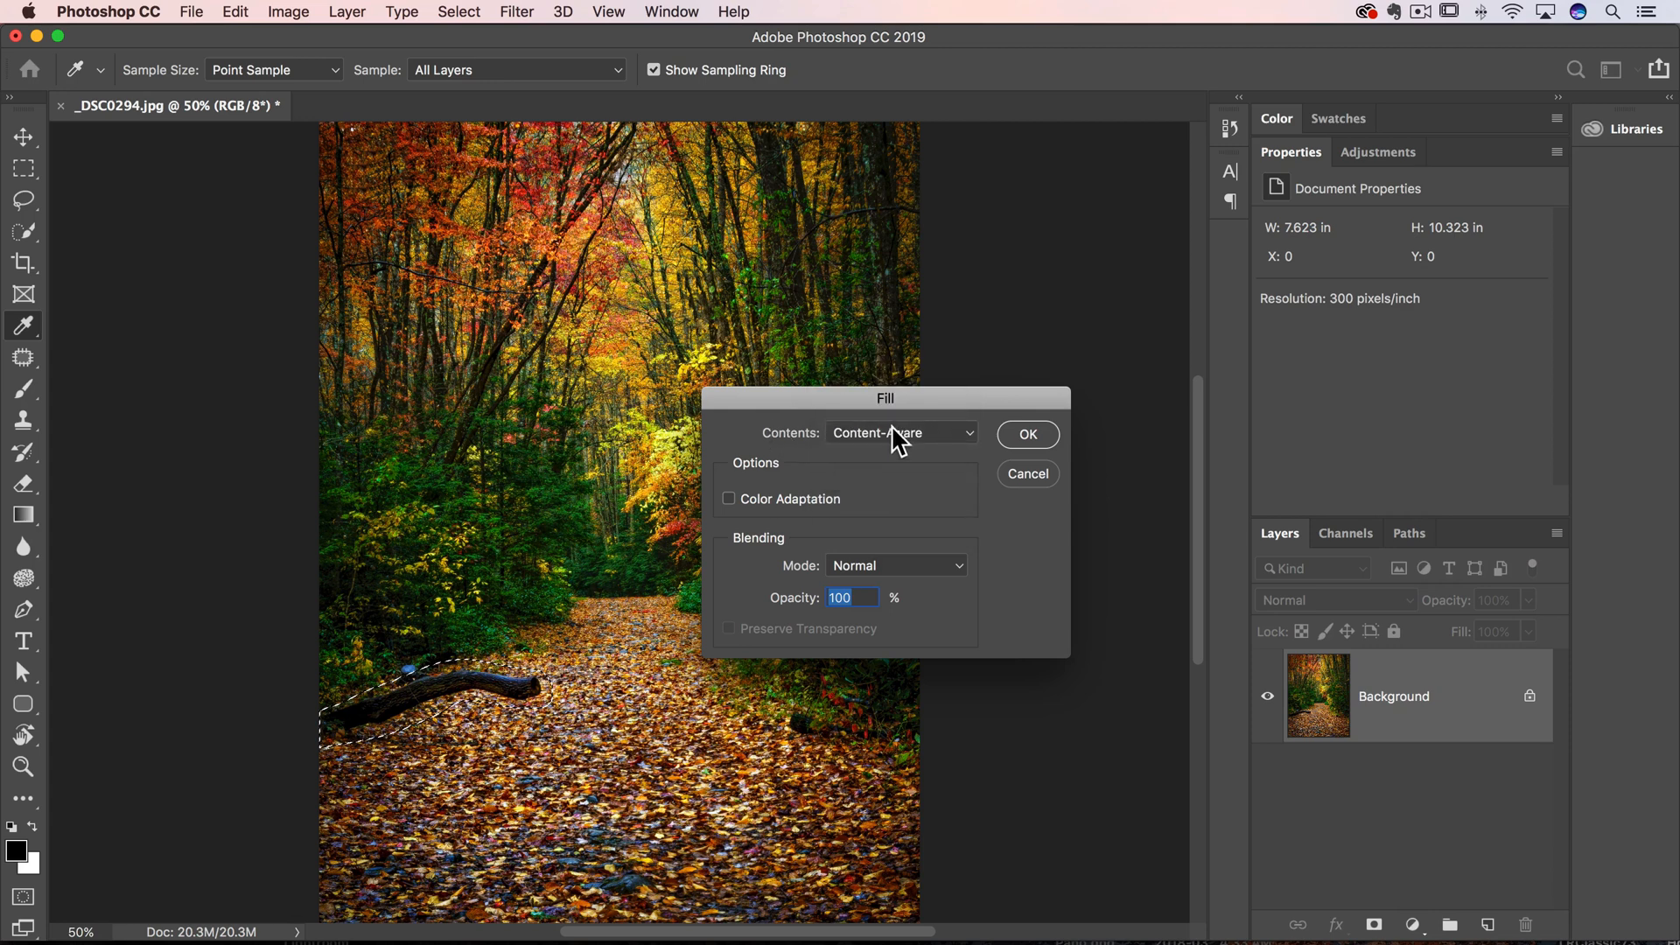
pyautogui.click(1027, 431)
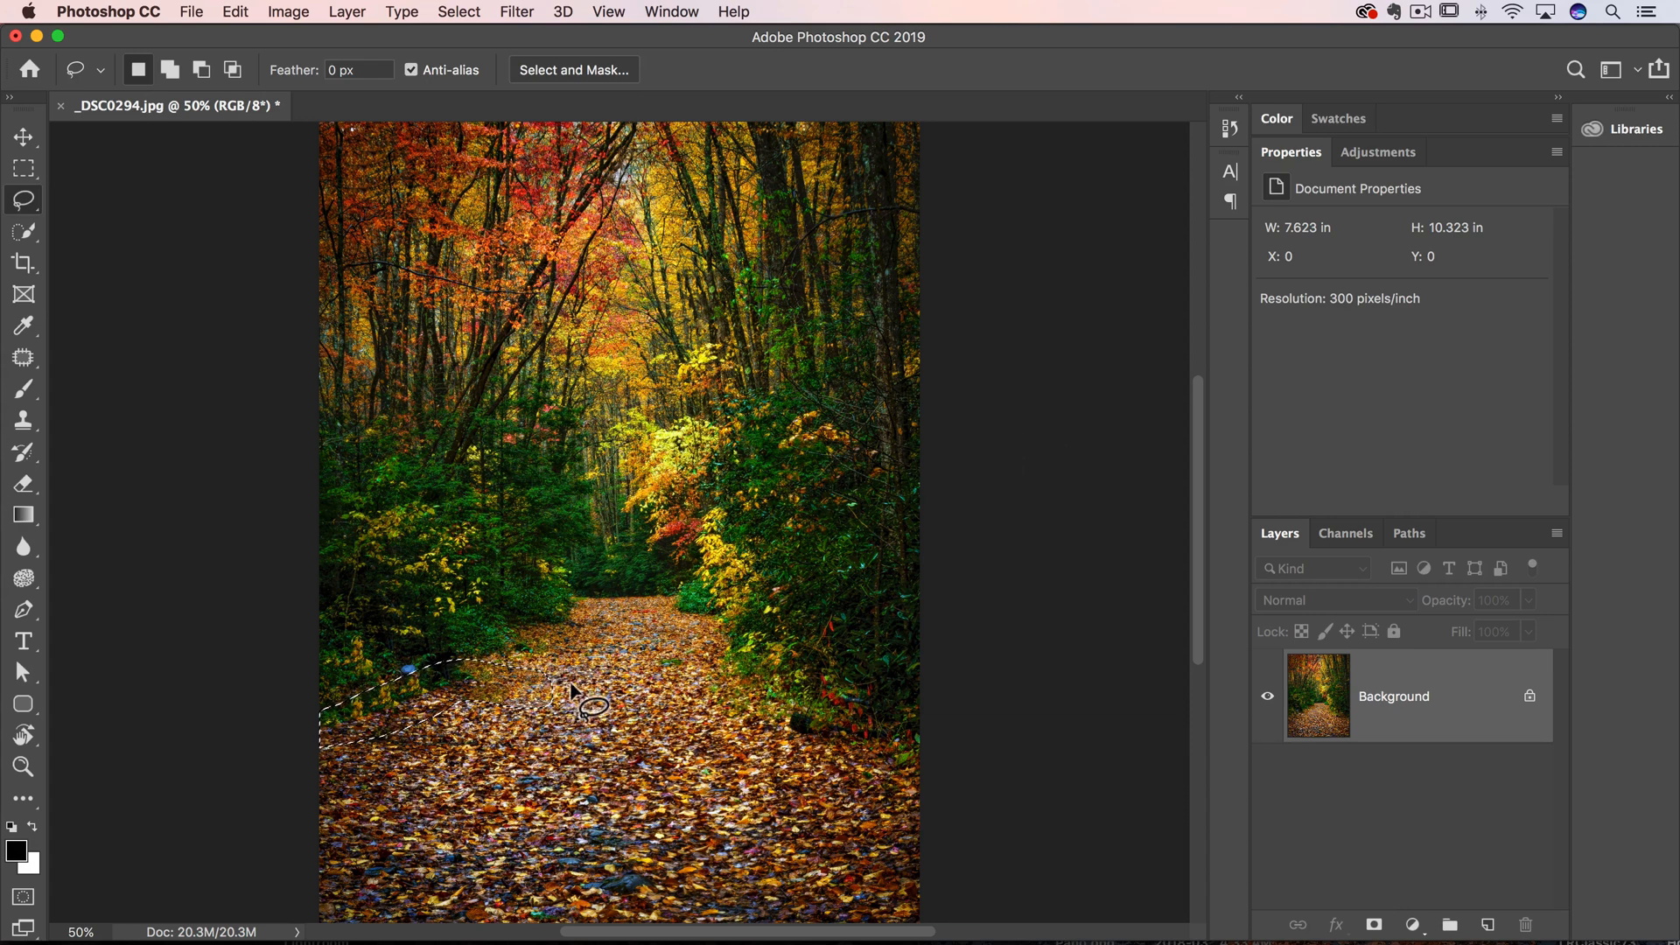
pyautogui.press('super+d')
# Step: Undo the fill with Cmd+Z so the log and its selection return
pyautogui.press('super+z')
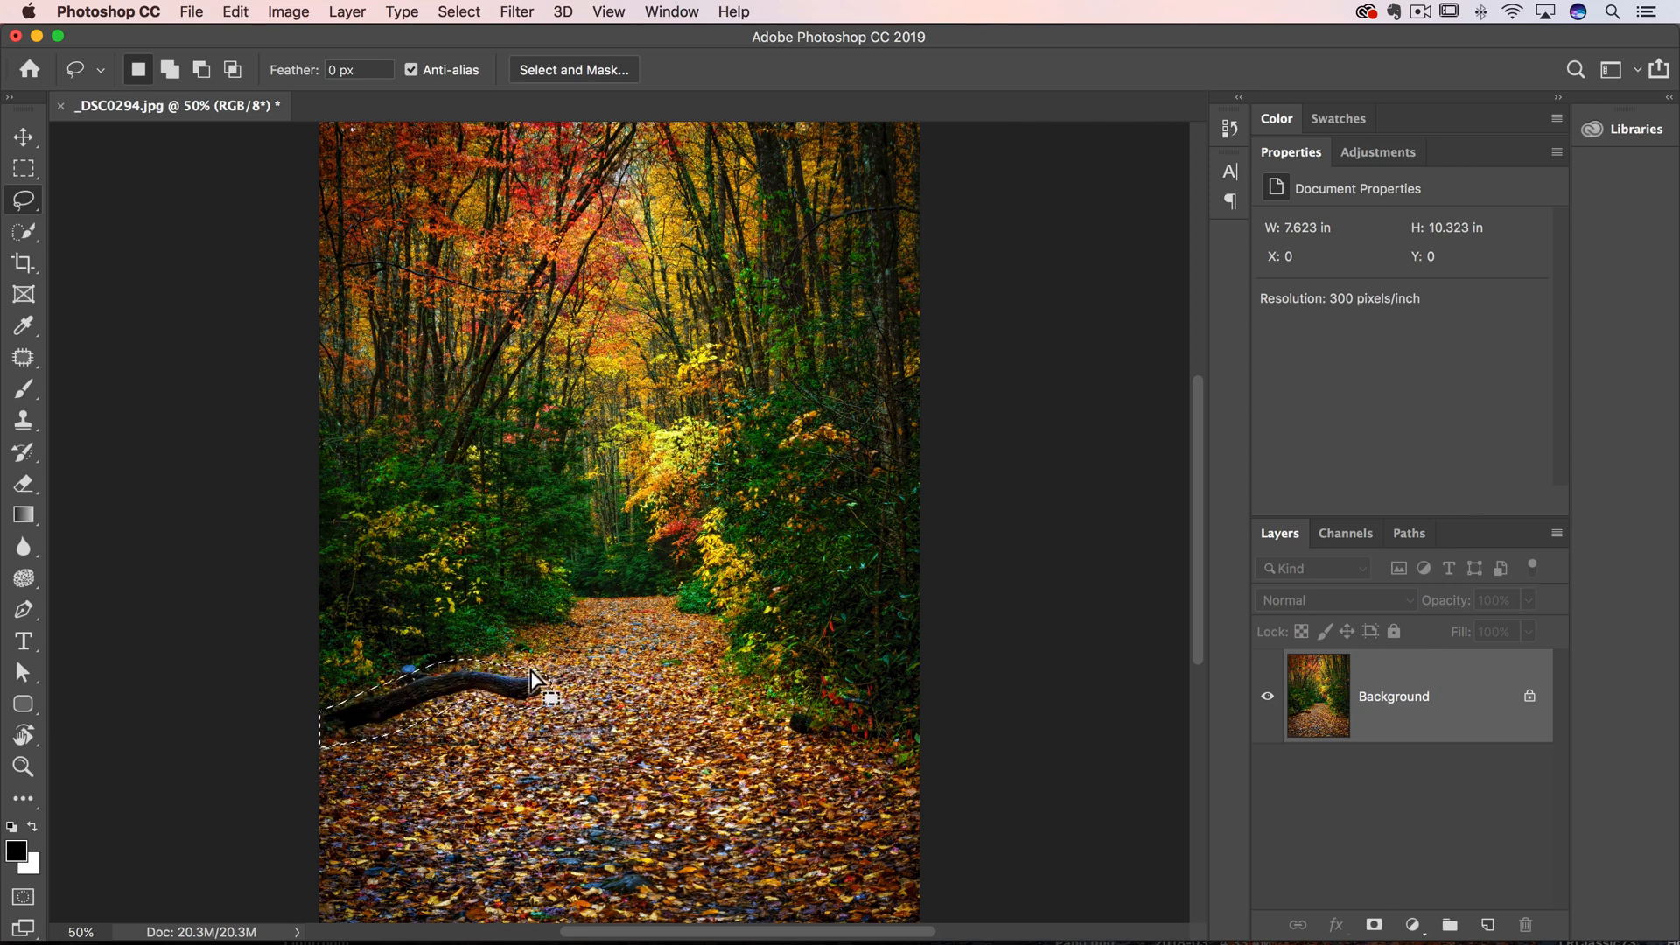
pyautogui.click(237, 11)
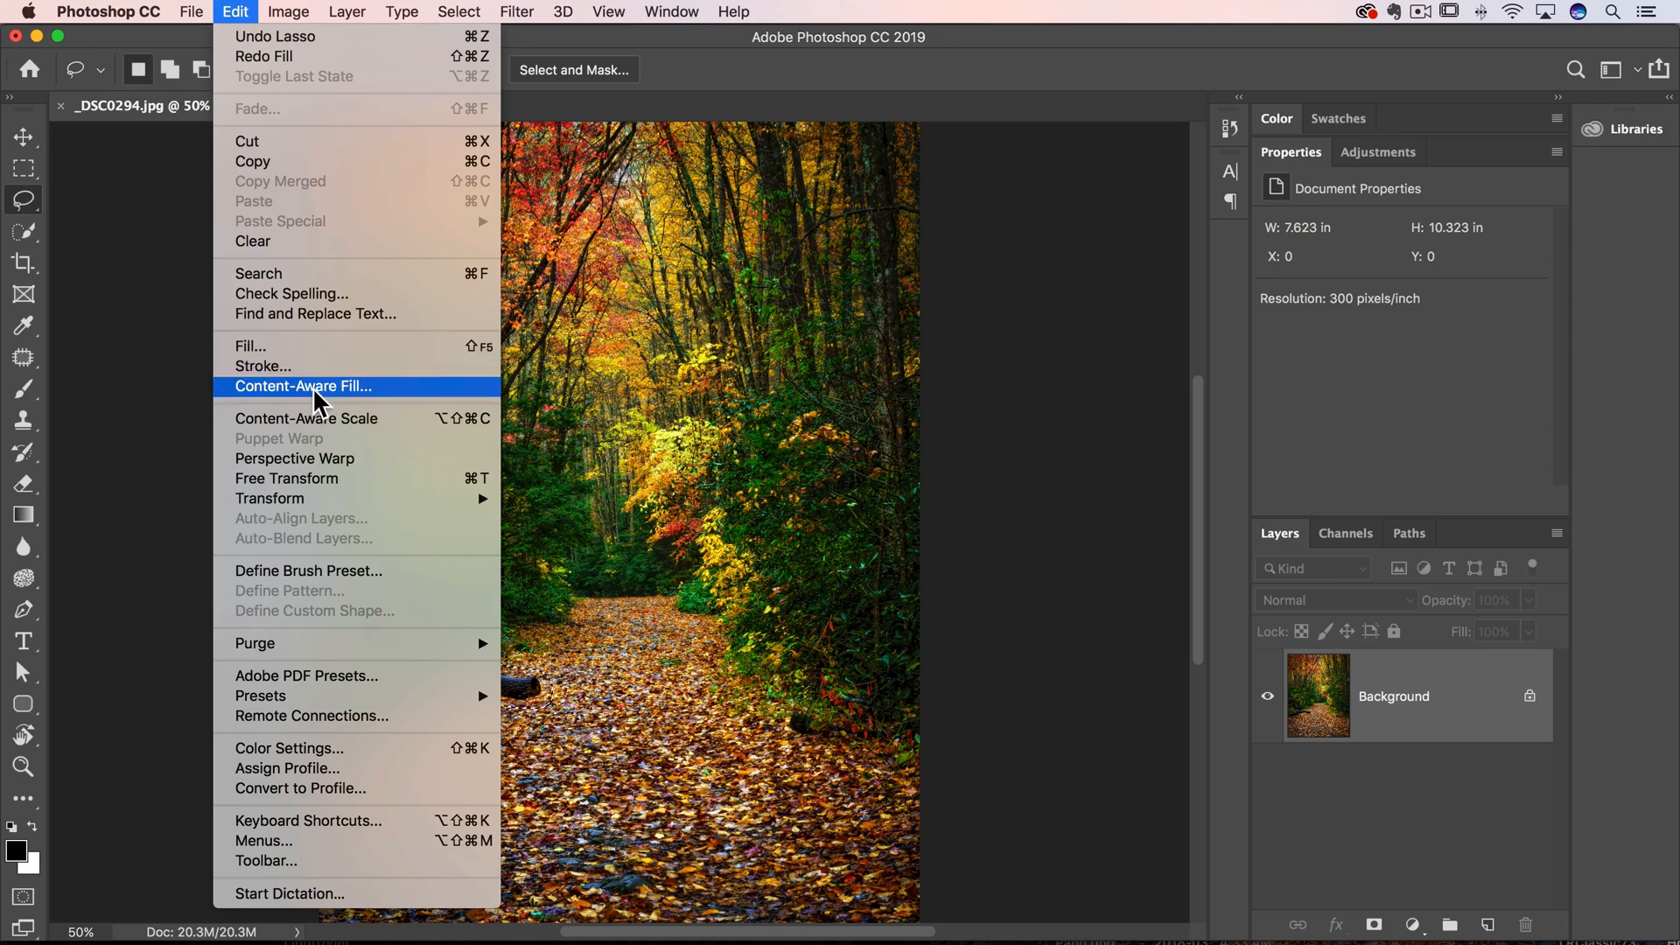
# Step: Enter the Content-Aware Fill workspace and widen the original image view
pyautogui.click(319, 389)
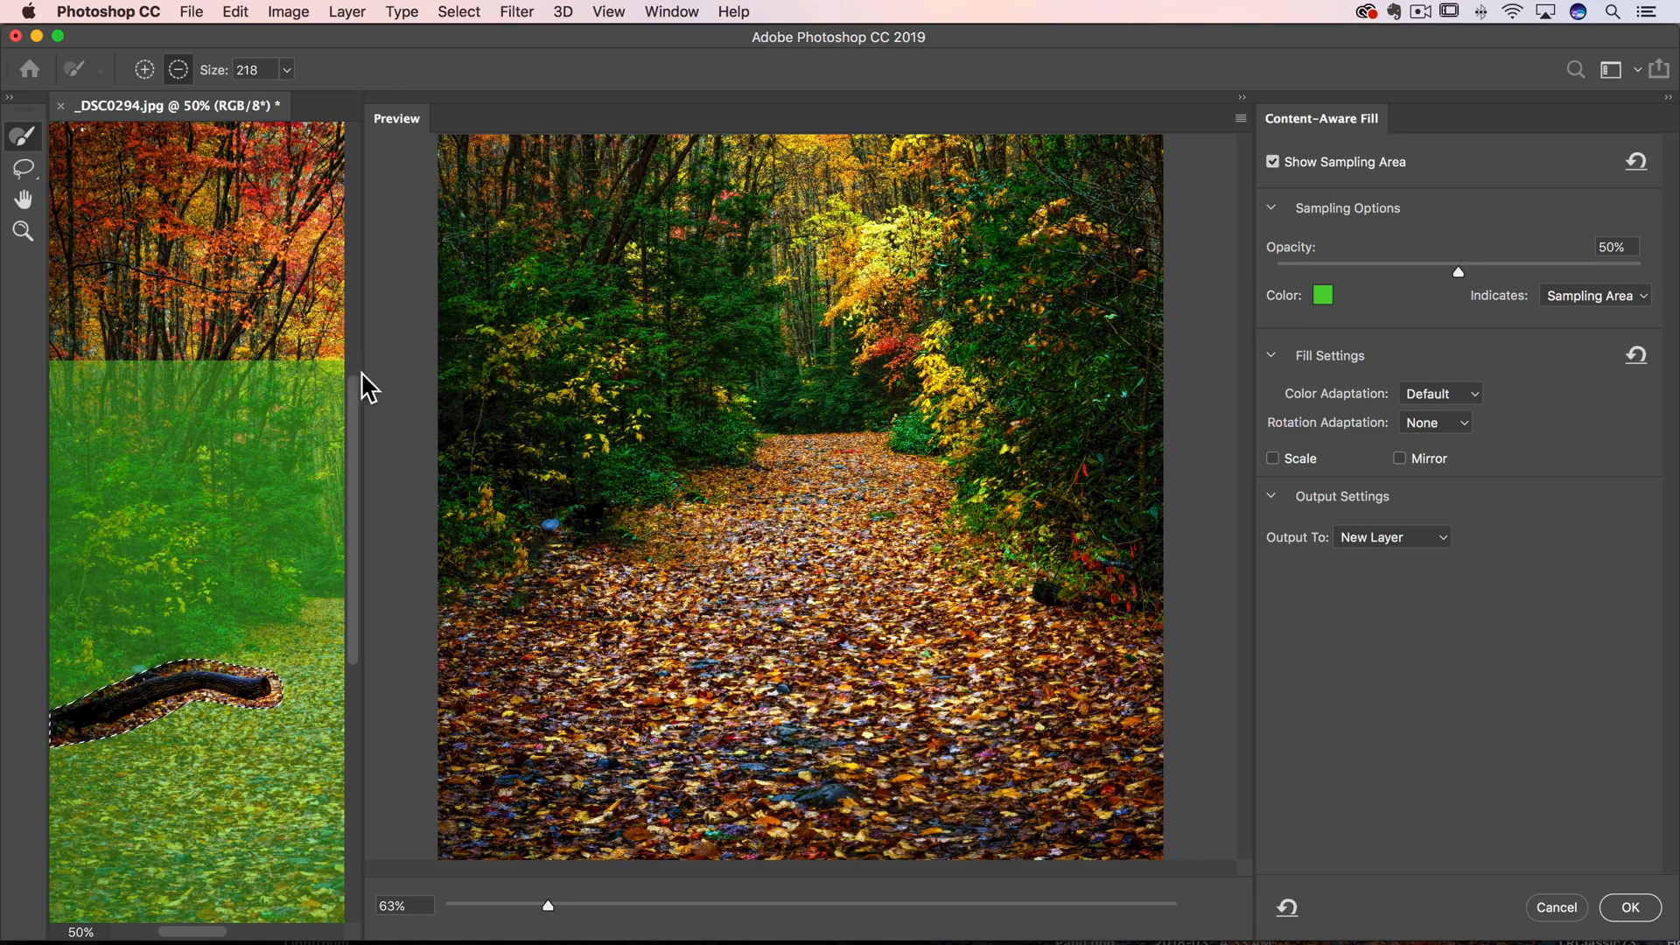
pyautogui.moveTo(368, 386); pyautogui.dragTo(715, 386)
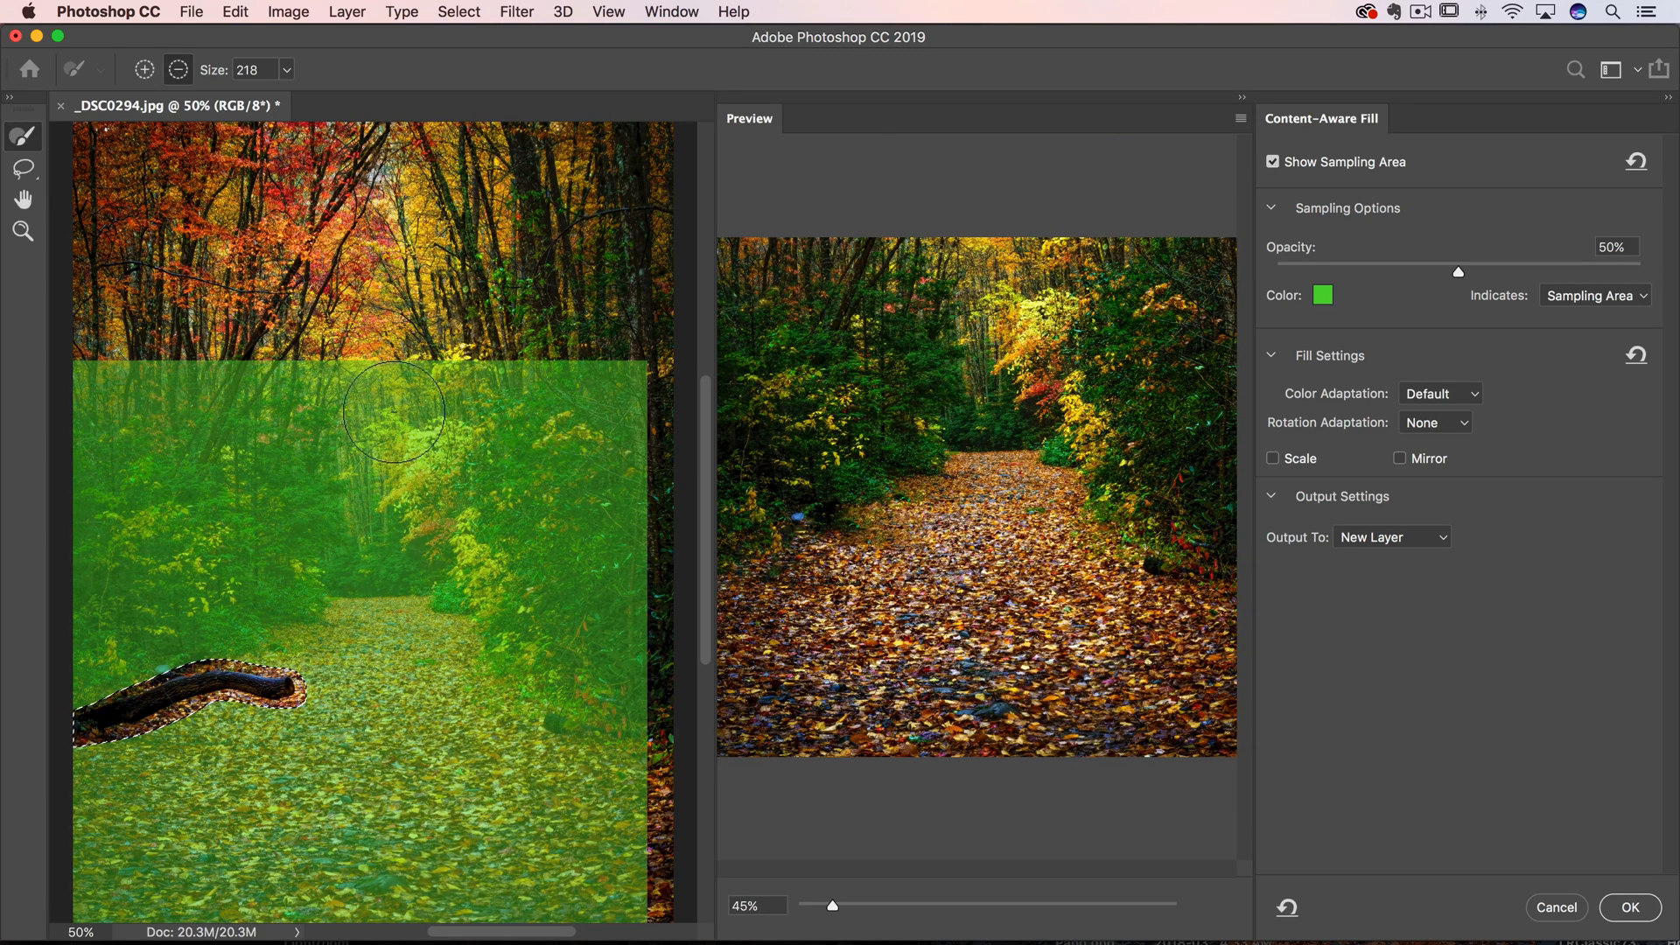
# Step: Erase the sampling overlay over the treetops, trees and yellow foliage with the Sampling Brush
pyautogui.moveTo(395, 412); pyautogui.dragTo(342, 486)
pyautogui.moveTo(282, 394)
pyautogui.mouseDown()
pyautogui.moveTo(315, 630)
pyautogui.moveTo(250, 611)
pyautogui.moveTo(349, 623)
pyautogui.moveTo(255, 565)
pyautogui.moveTo(236, 381)
pyautogui.moveTo(23, 348)
pyautogui.mouseUp()
pyautogui.moveTo(381, 367)
pyautogui.mouseDown()
pyautogui.moveTo(420, 447)
pyautogui.moveTo(400, 525)
pyautogui.moveTo(446, 400)
pyautogui.moveTo(486, 446)
pyautogui.moveTo(610, 414)
pyautogui.moveTo(657, 473)
pyautogui.moveTo(669, 518)
pyautogui.moveTo(500, 565)
pyautogui.moveTo(461, 644)
pyautogui.moveTo(515, 735)
pyautogui.moveTo(538, 649)
pyautogui.moveTo(571, 749)
pyautogui.moveTo(631, 657)
pyautogui.moveTo(643, 565)
pyautogui.mouseUp()
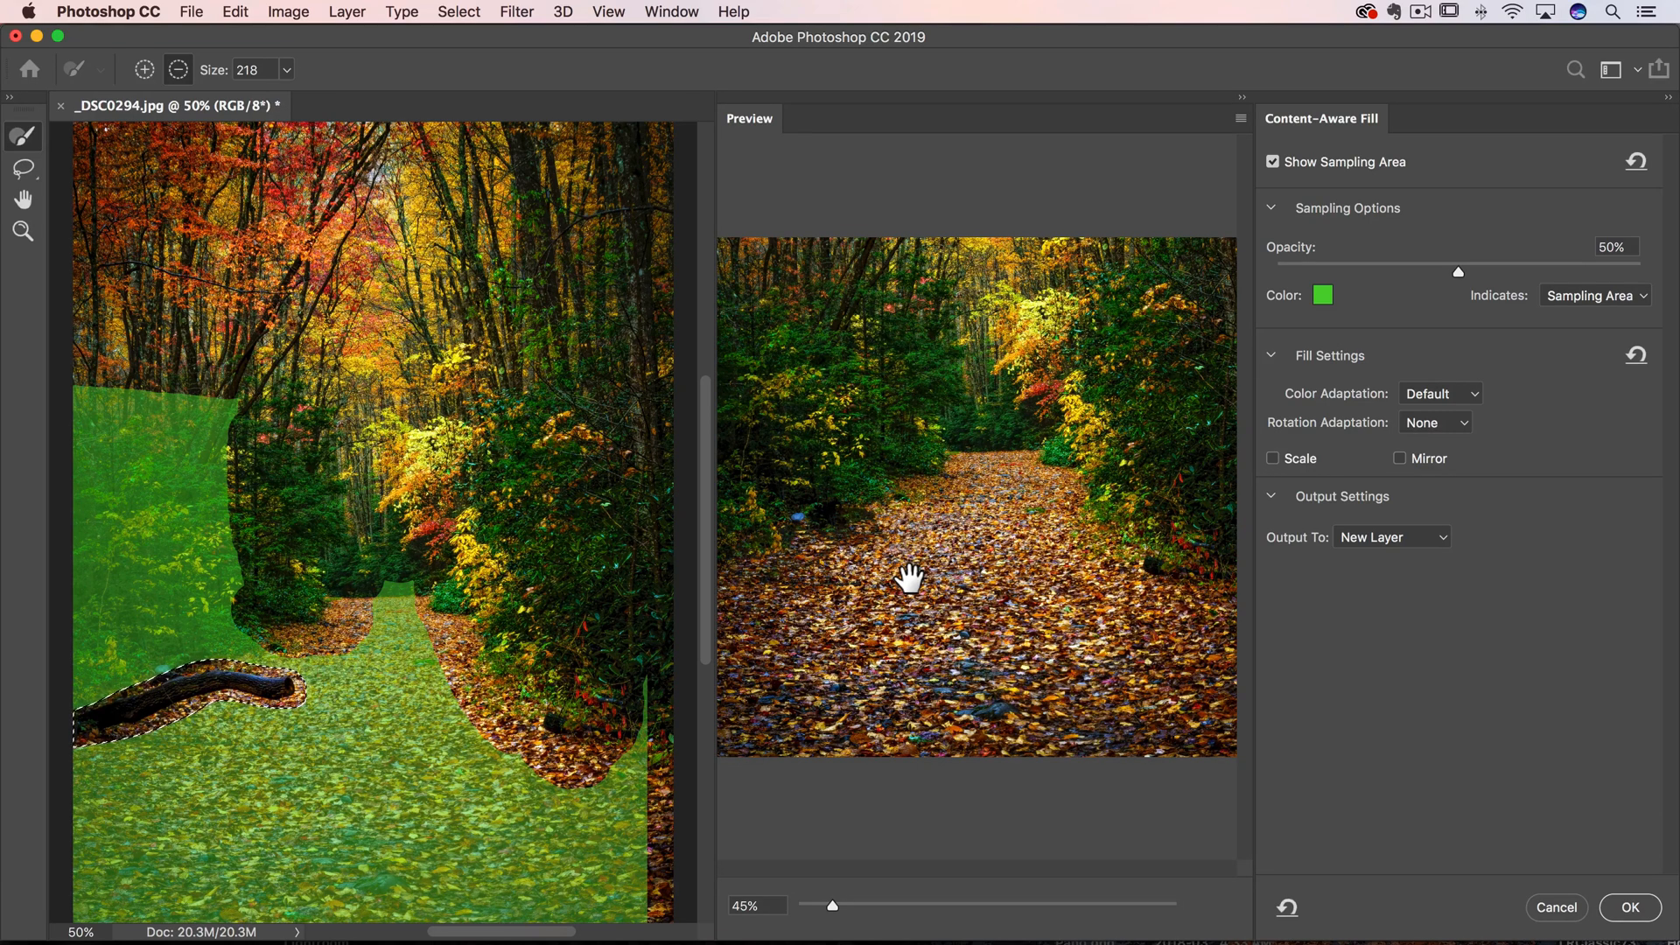
# Step: Cancel the Content-Aware Fill workspace, leaving the log and its selection intact
pyautogui.click(1556, 907)
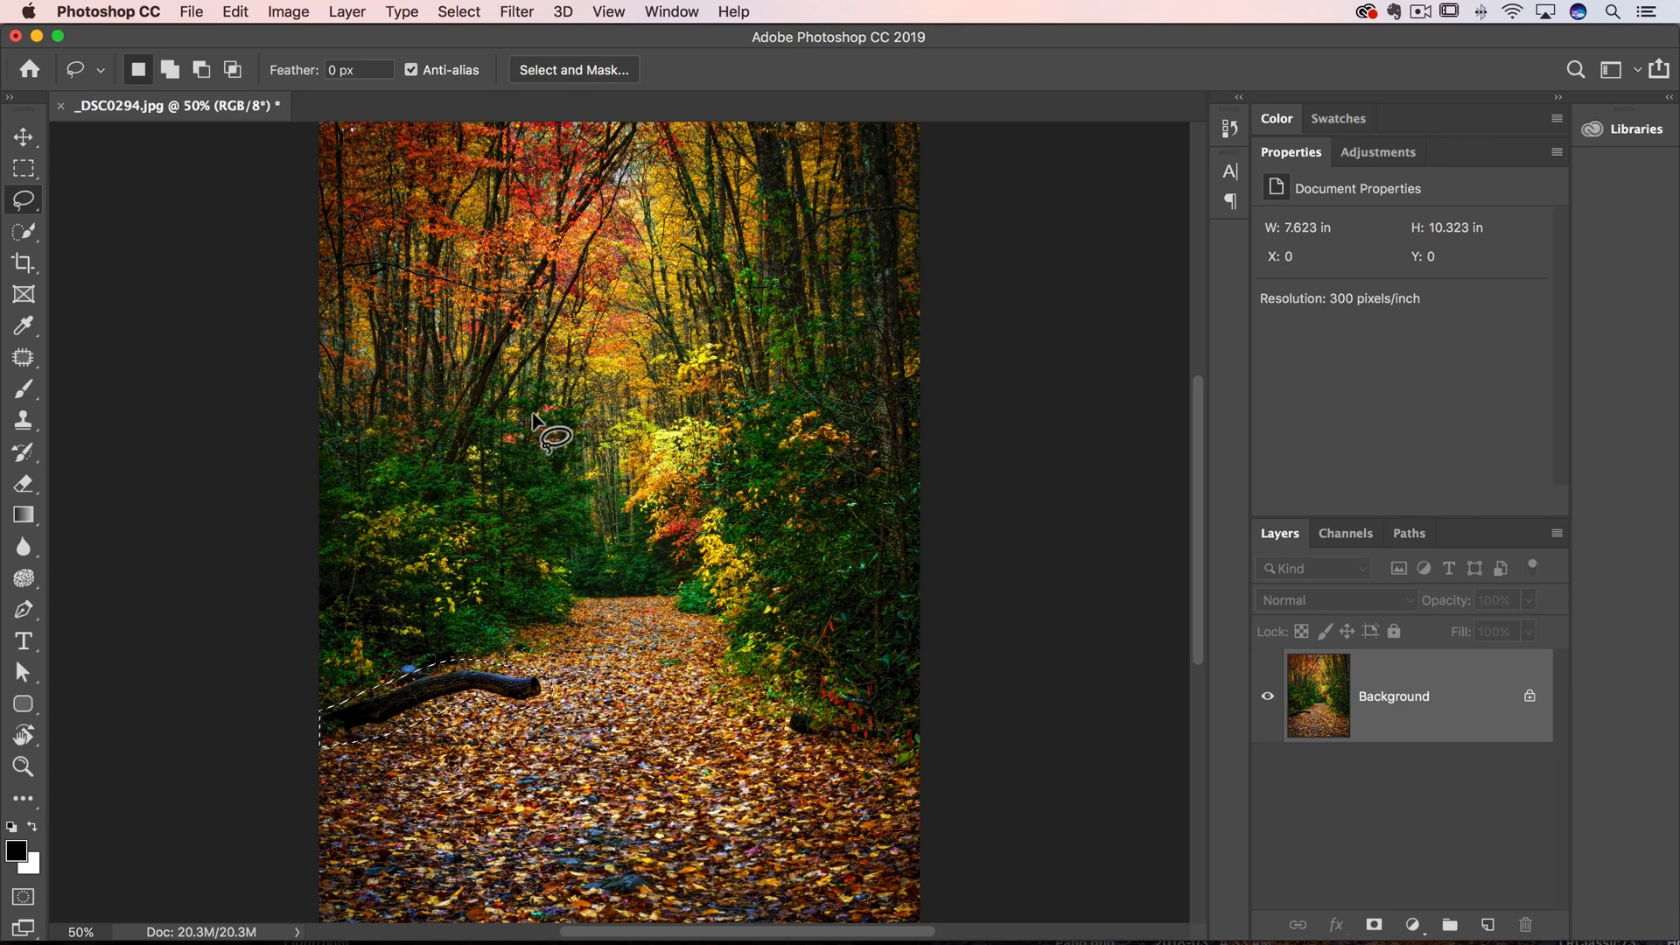
pyautogui.press('shift')
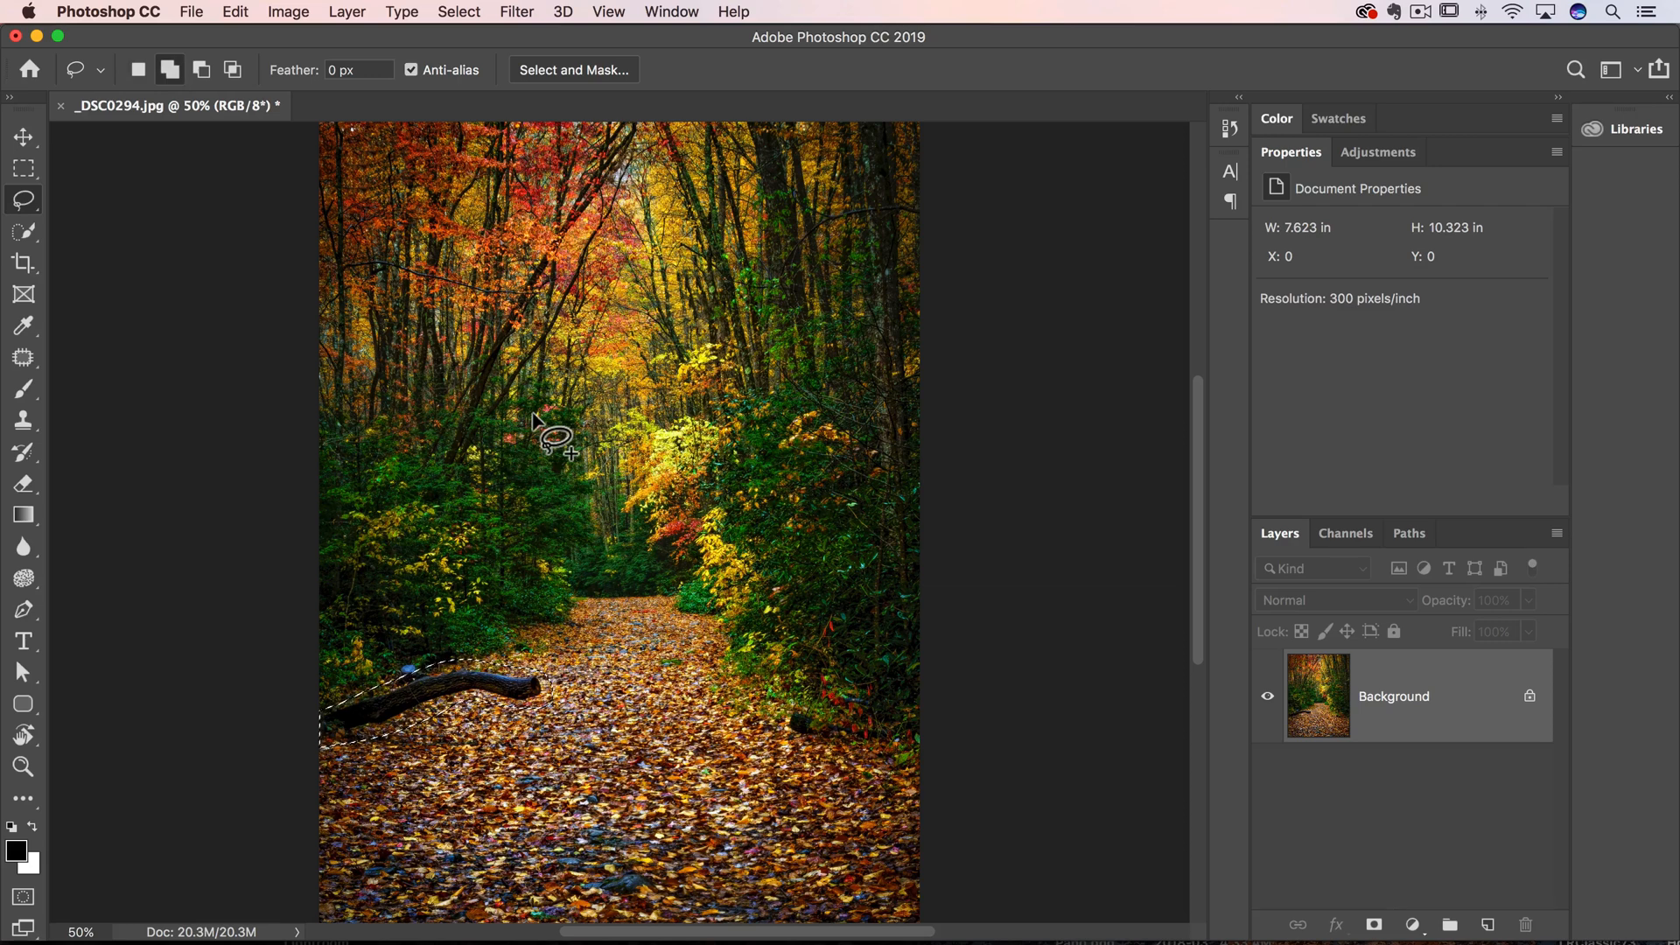
pyautogui.hotkey('shift', 'F5')
pyautogui.moveTo(795, 398); pyautogui.dragTo(563, 283)
pyautogui.click(585, 315)
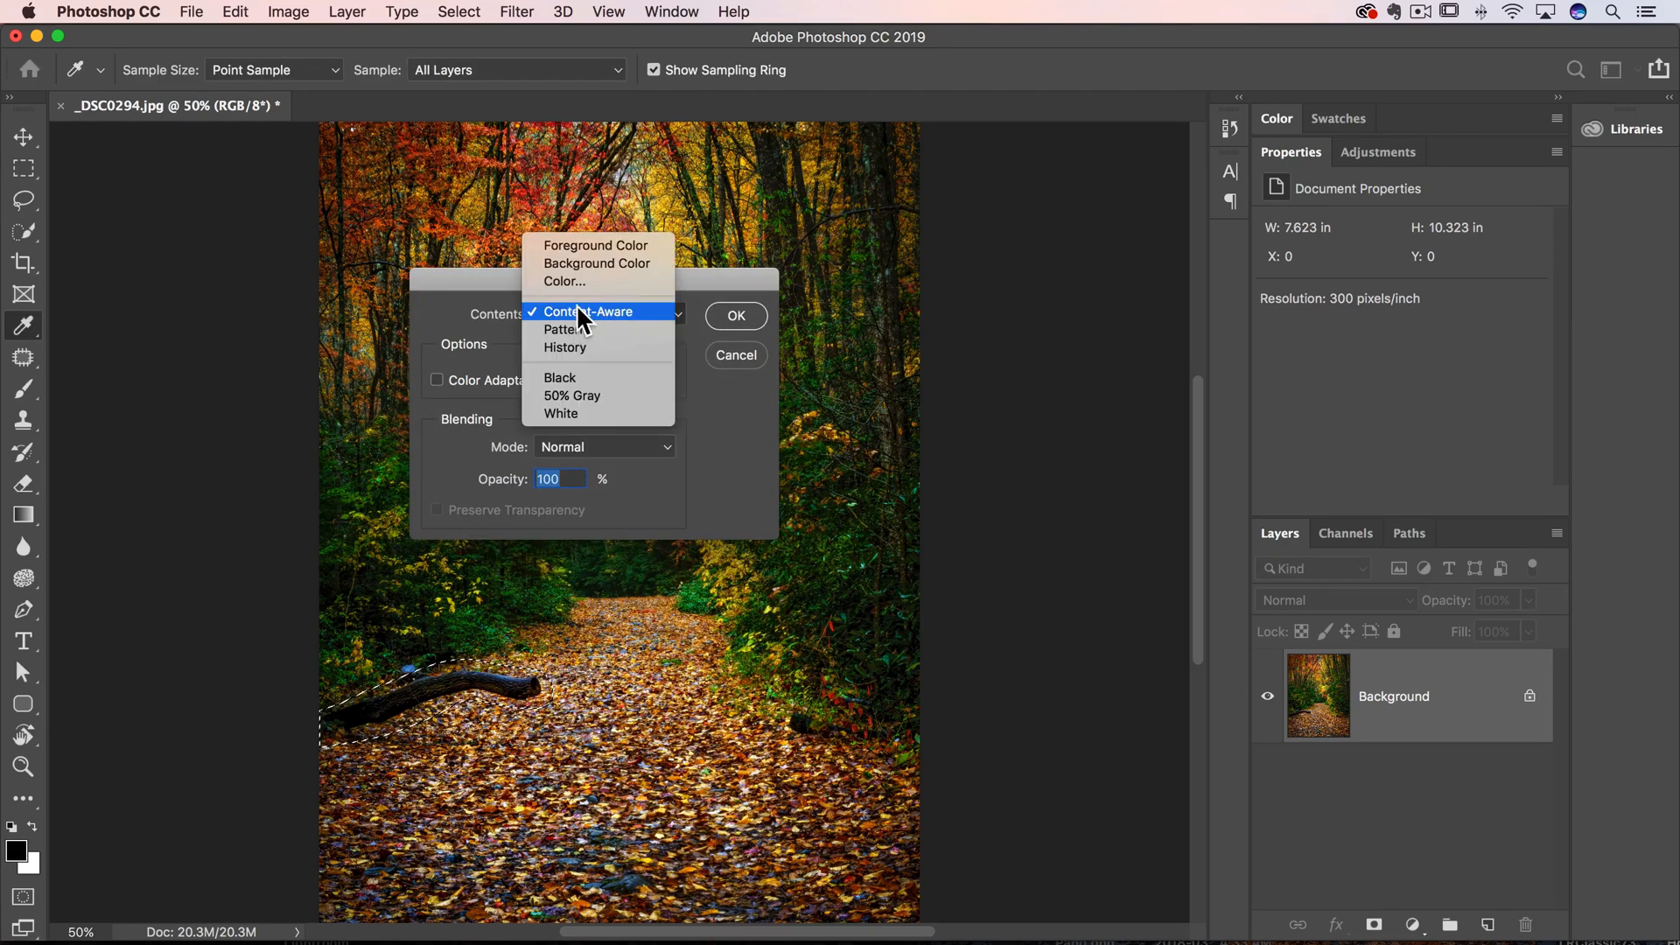
pyautogui.click(584, 316)
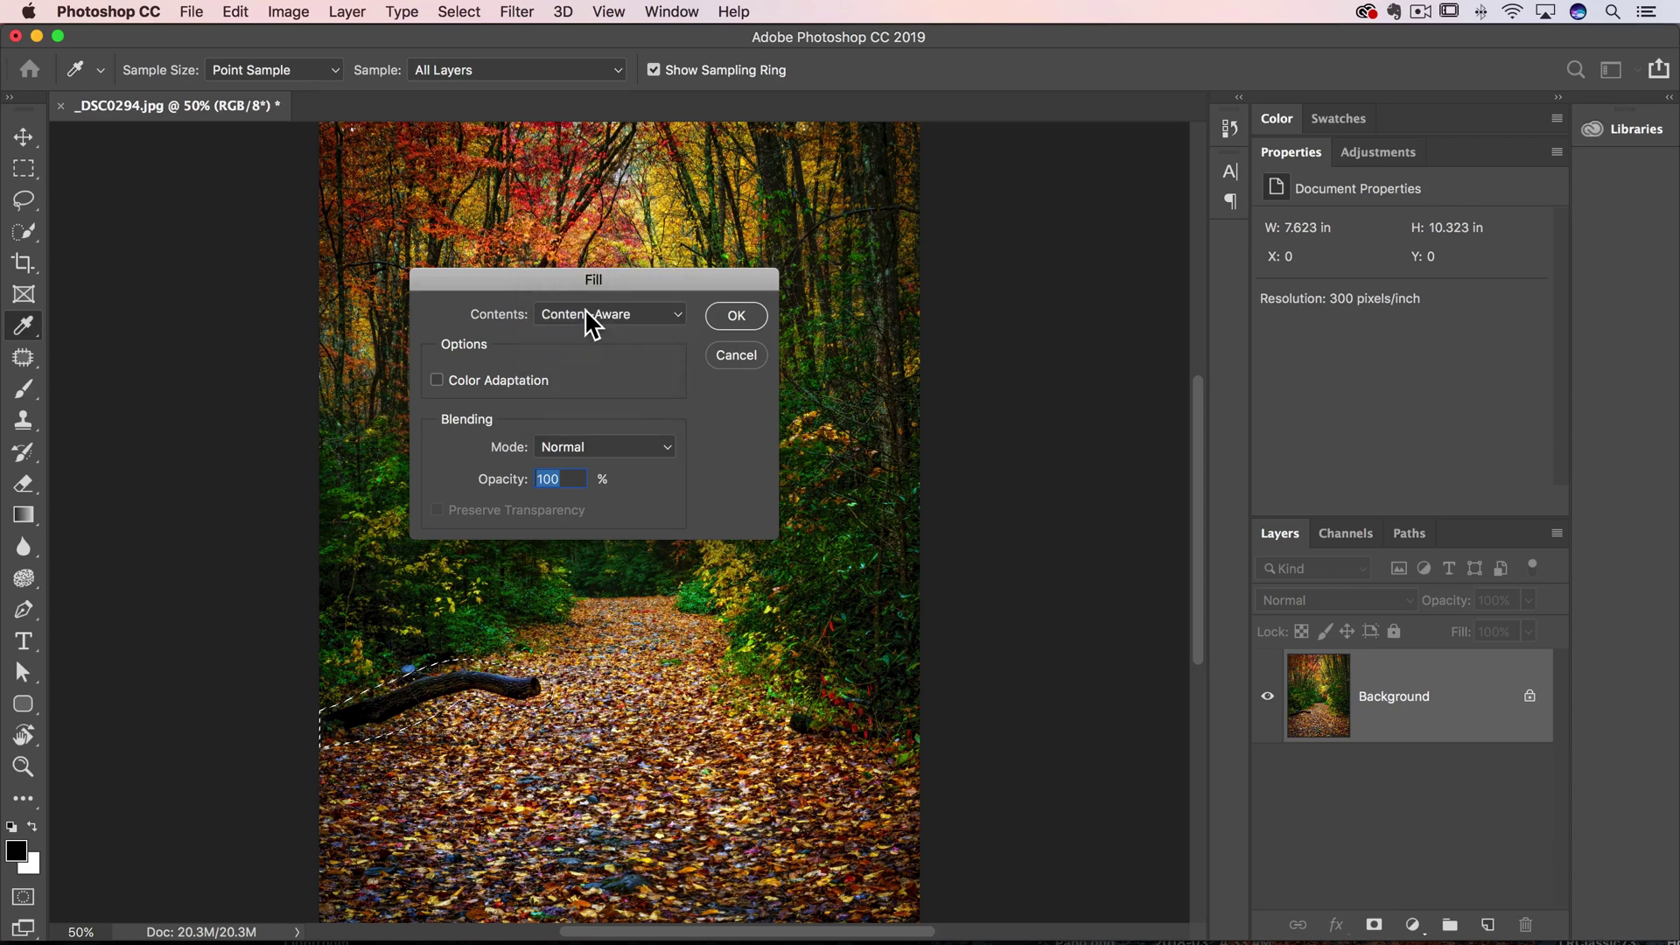
pyautogui.click(737, 315)
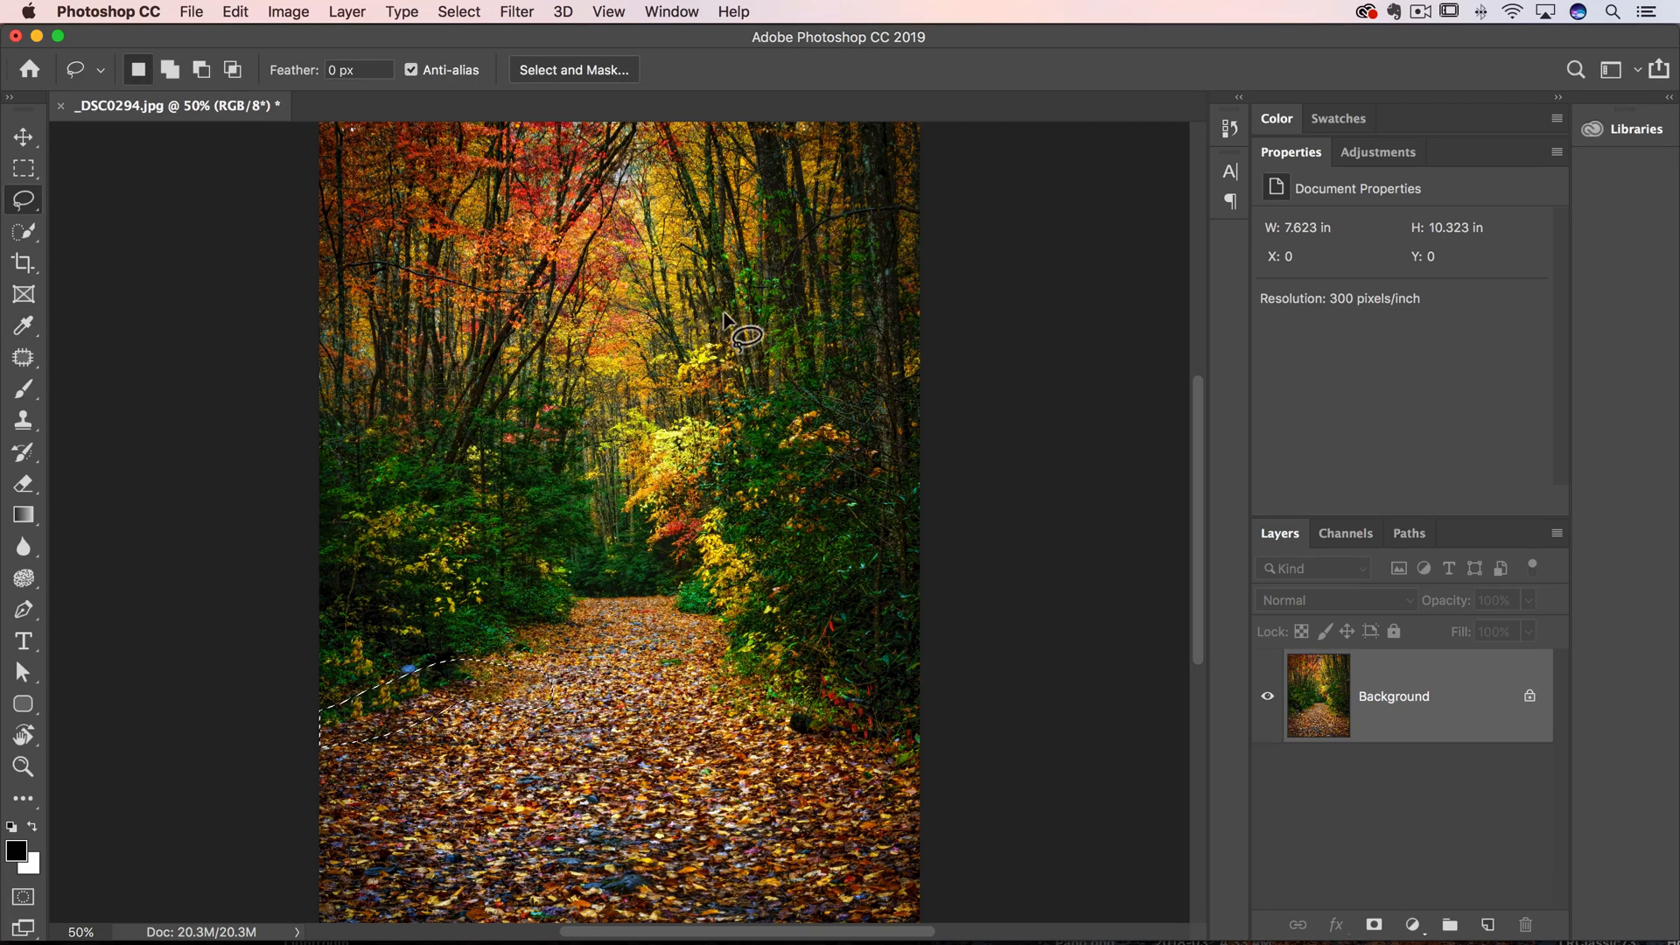
pyautogui.hotkey('ctrl', 'z')
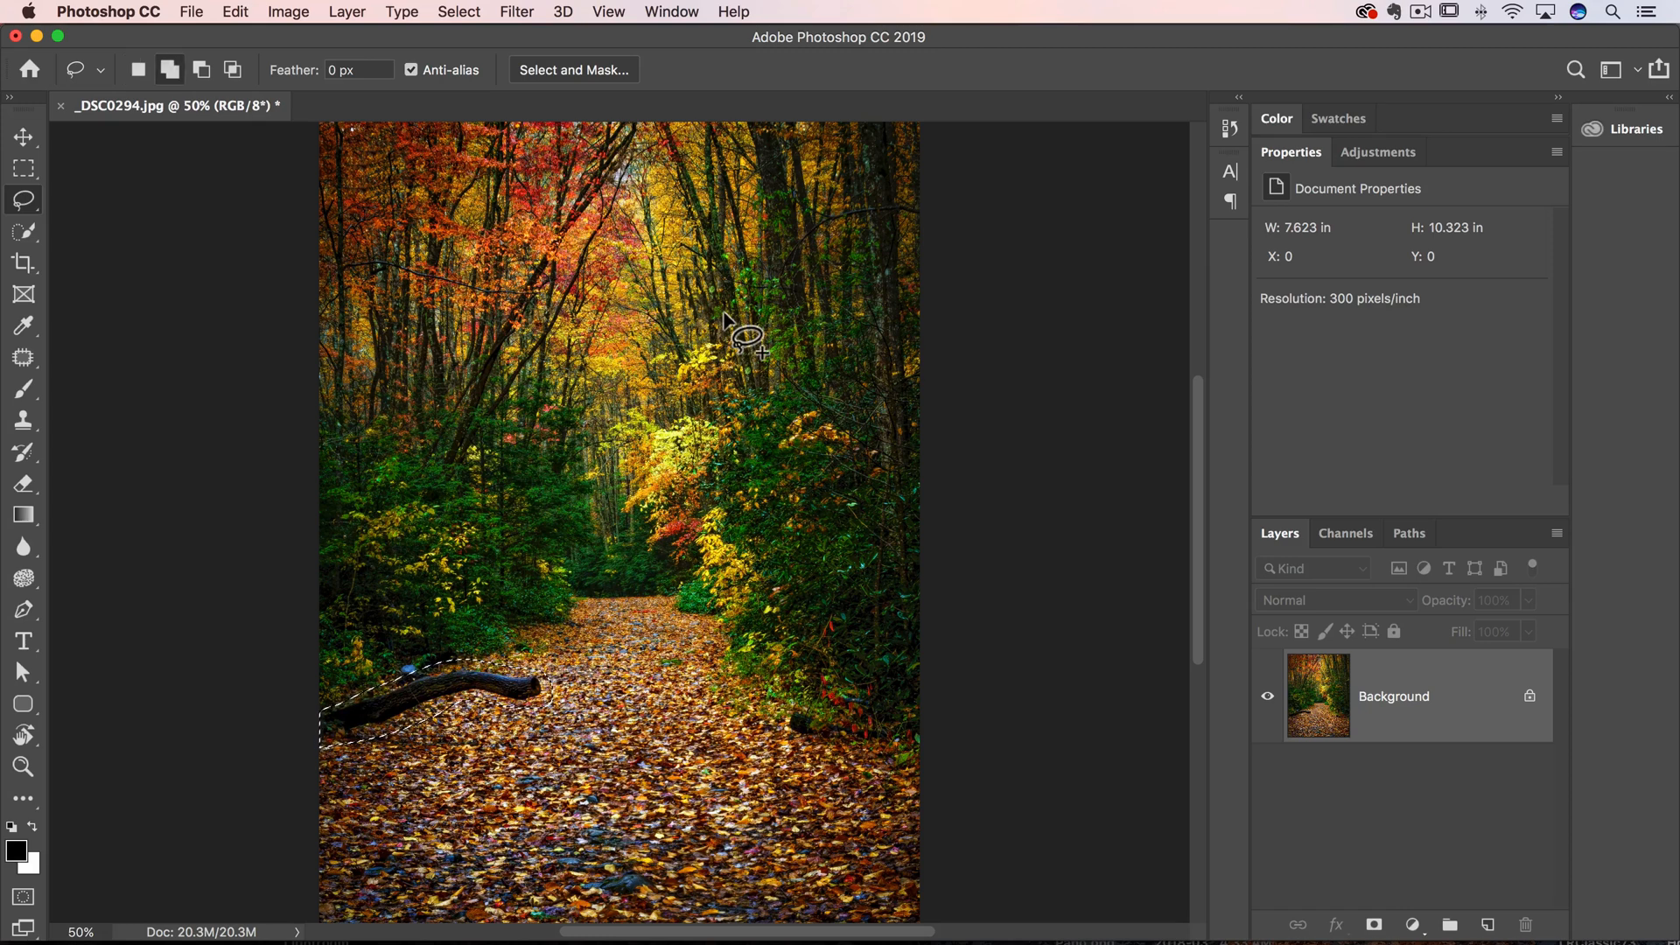
pyautogui.hotkey('shift', 'F5')
pyautogui.click(732, 320)
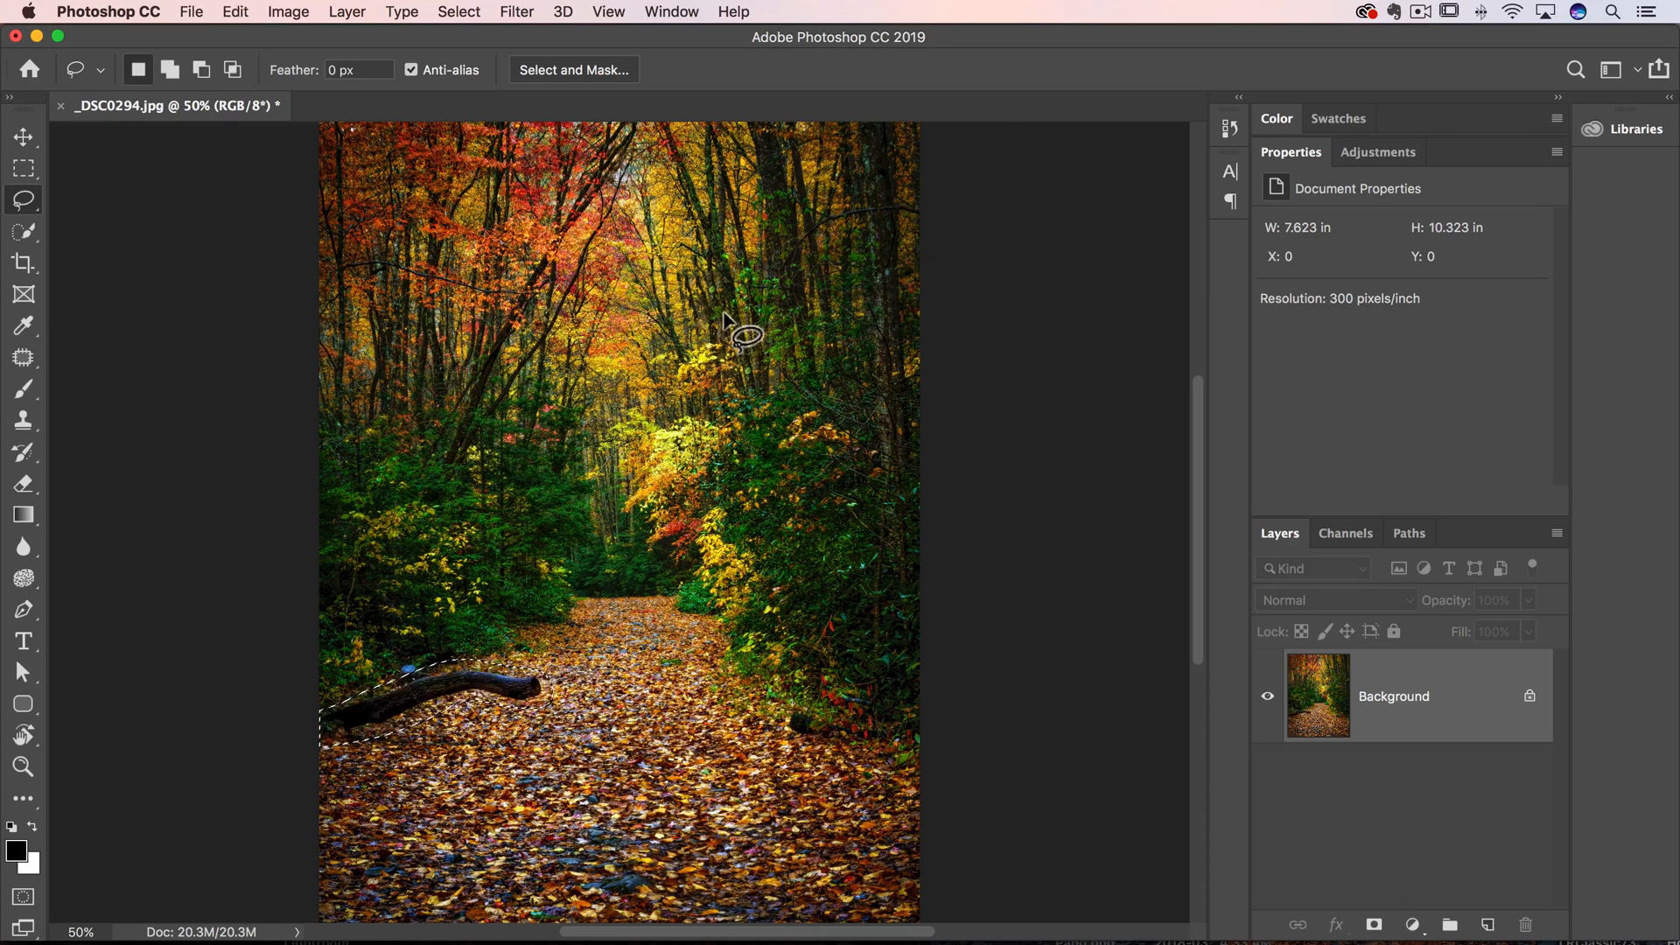
pyautogui.click(237, 12)
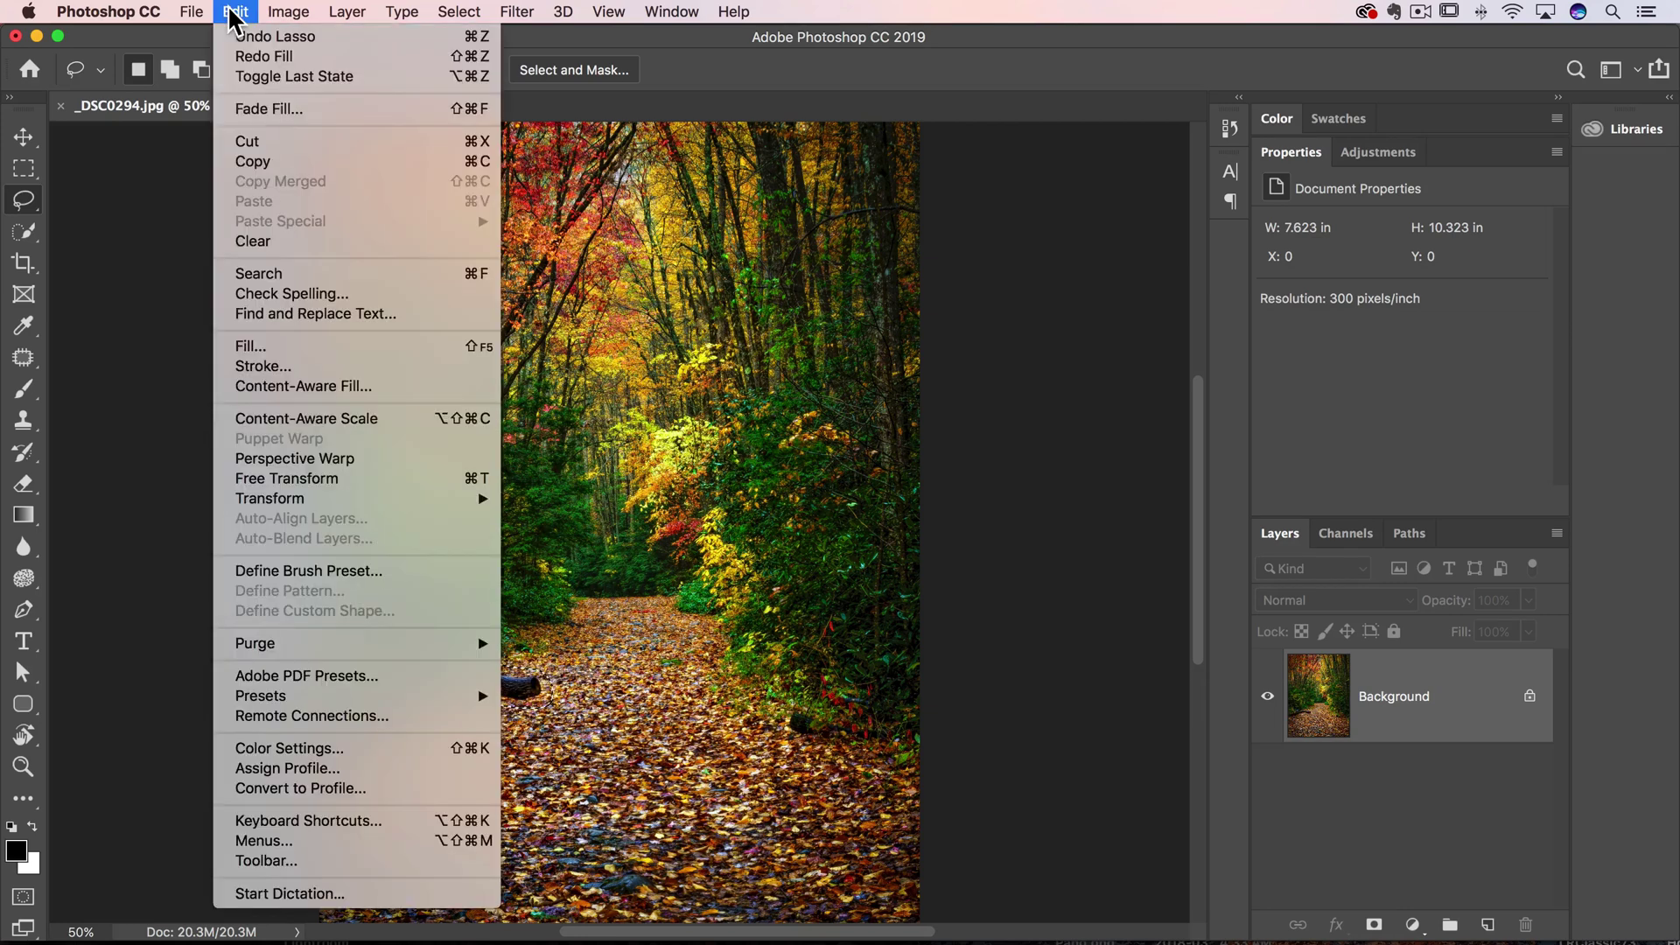
pyautogui.click(392, 389)
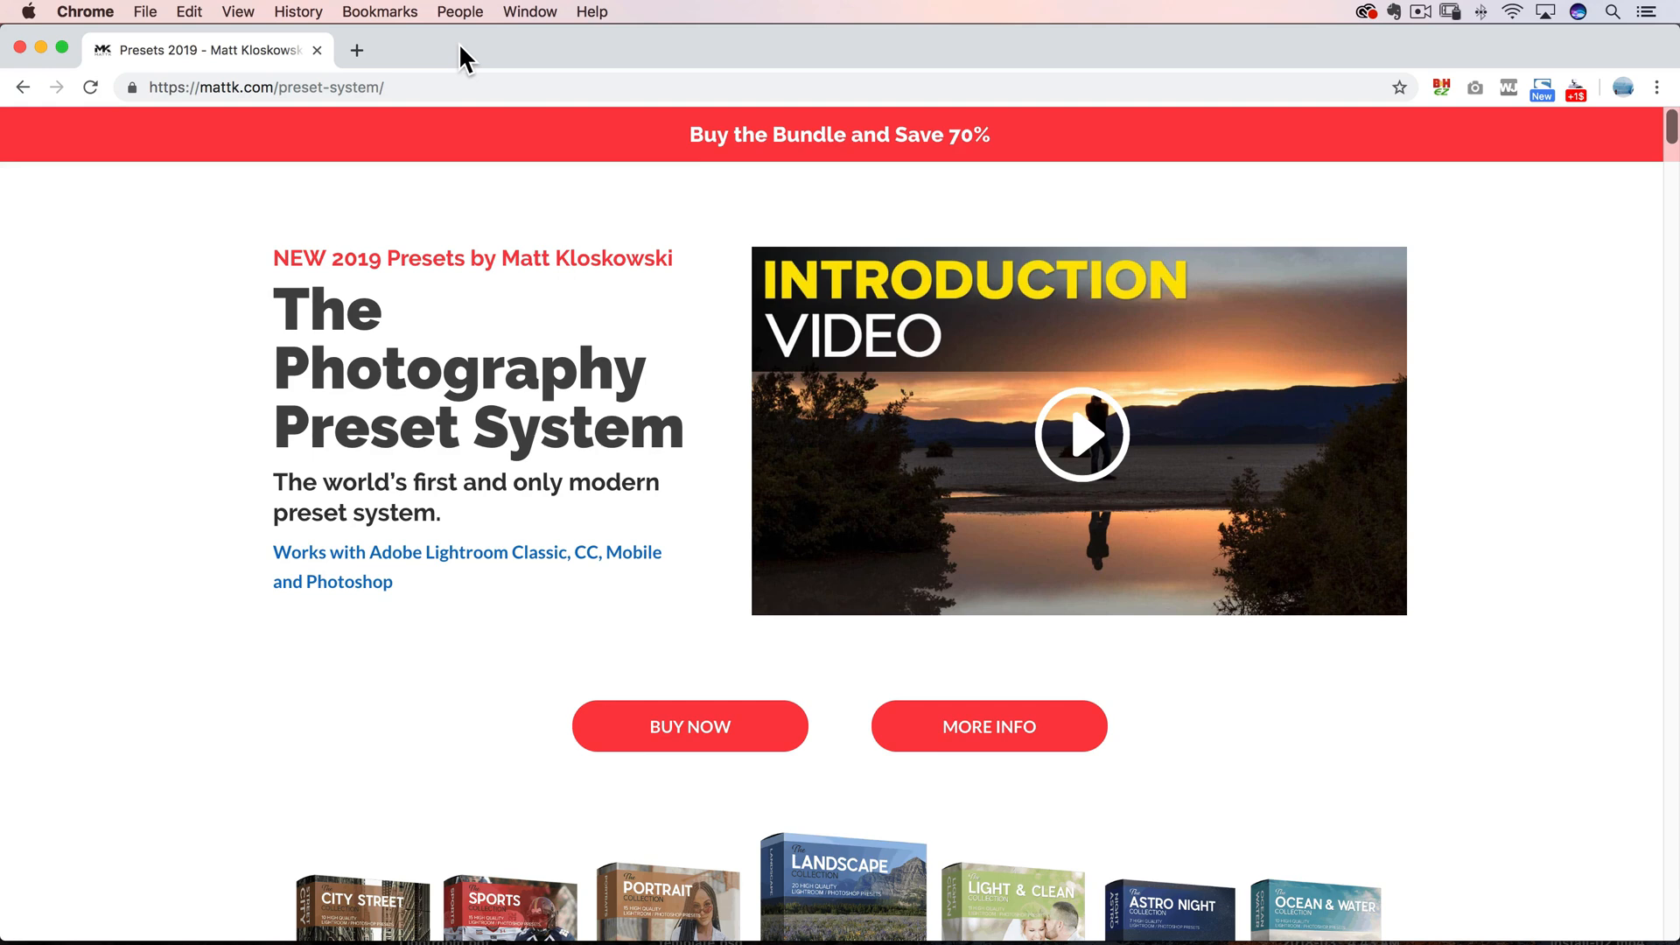
pyautogui.scroll(-5, 495, 379)
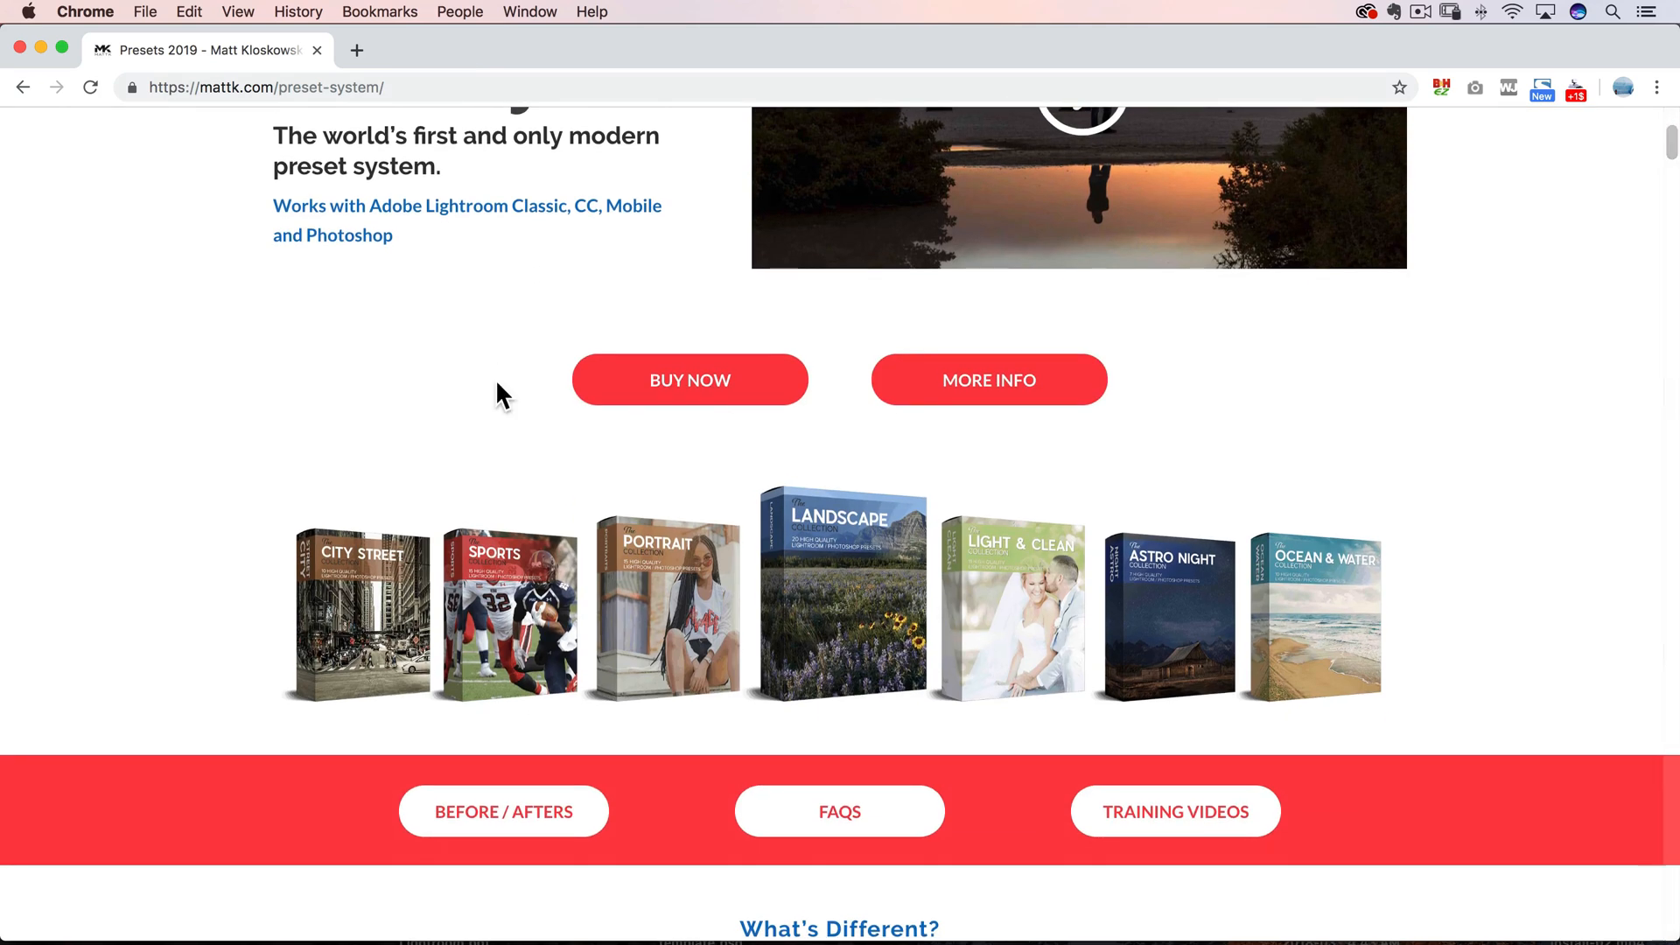
pyautogui.scroll(5, 496, 378)
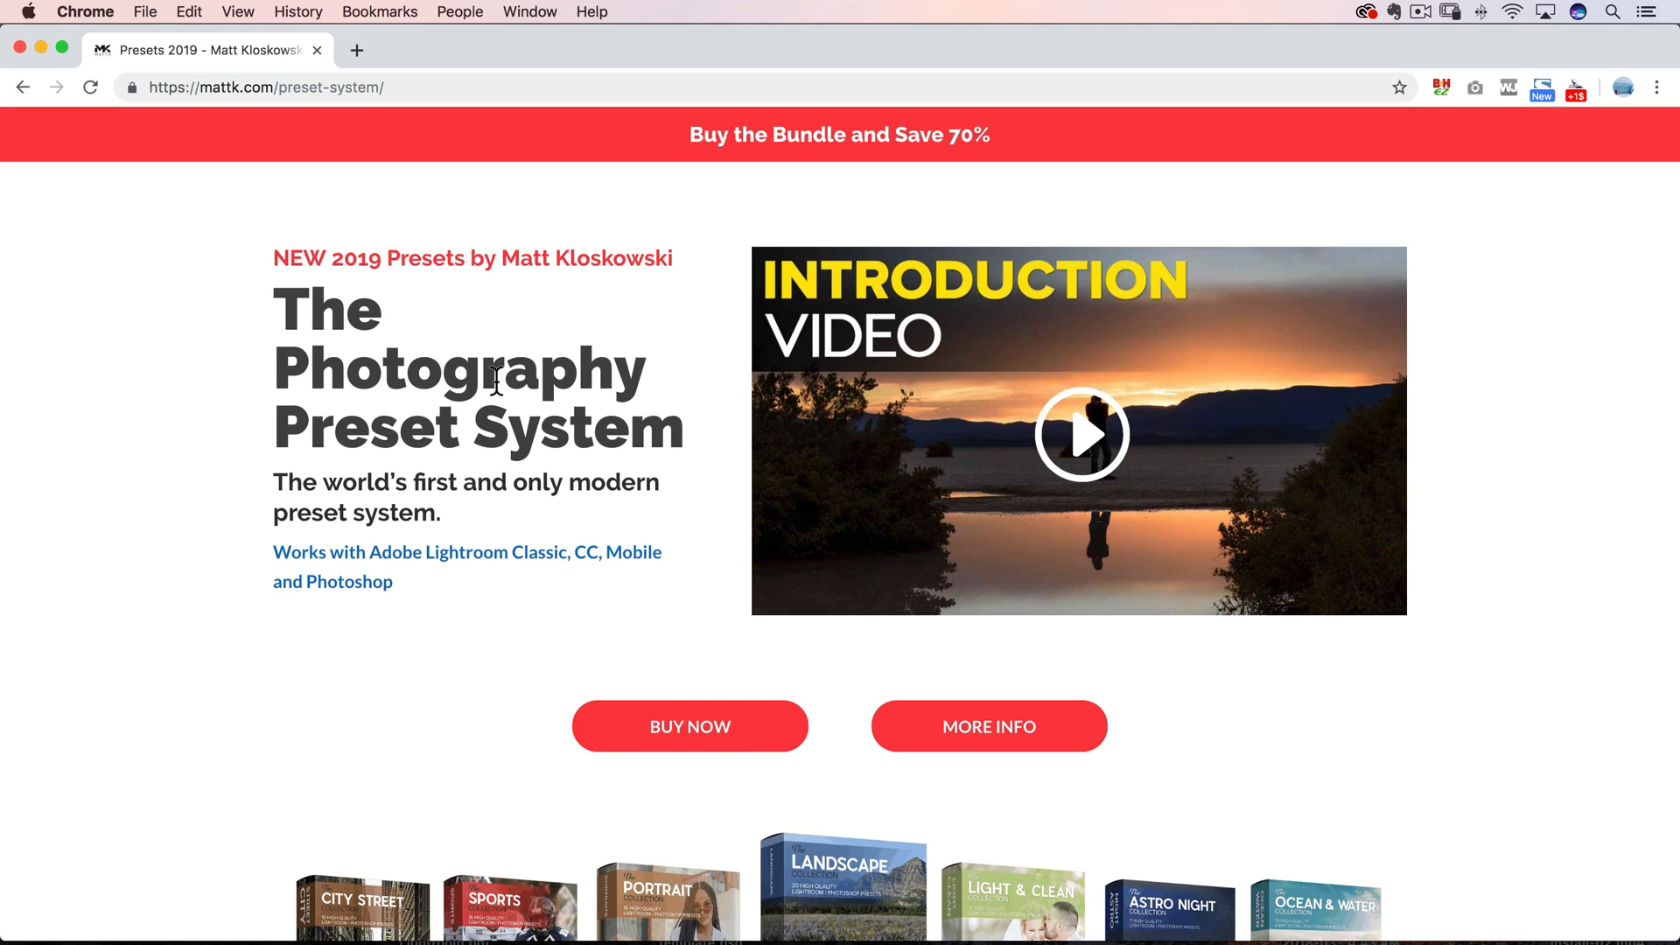